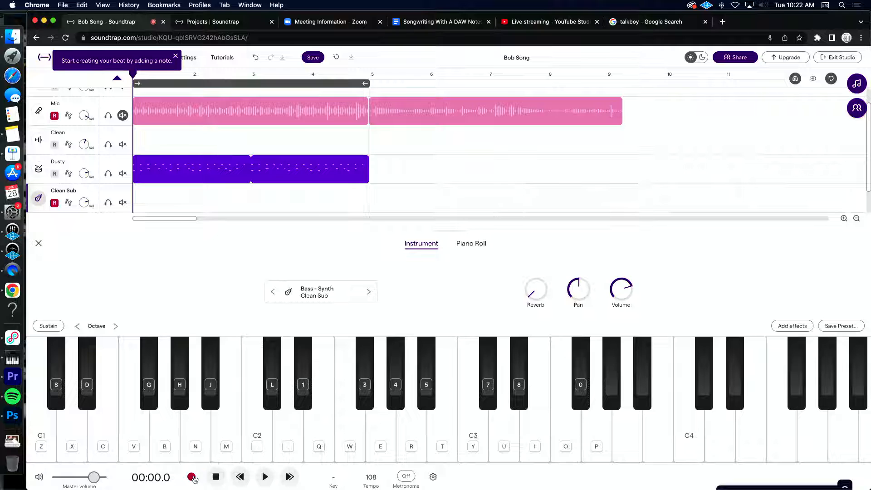
# Step: Record a bass line on the Clean Sub track across bars 1 to 4 with the metronome on, and start checking the take
pyautogui.click(192, 477)
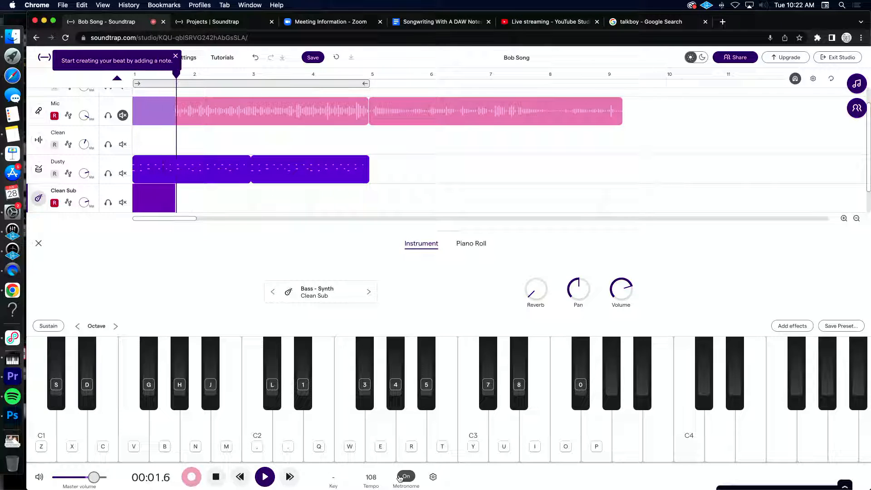
pyautogui.press('h')
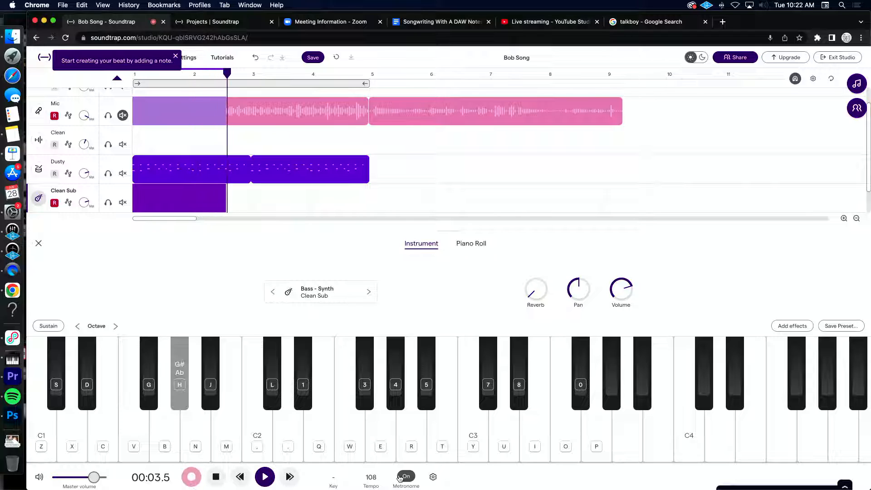
pyautogui.press('s')
pyautogui.press('h')
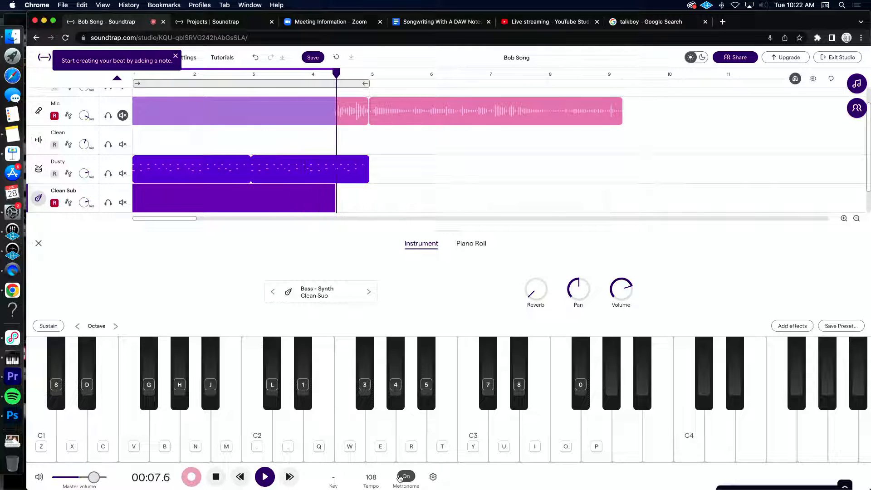
pyautogui.press('v')
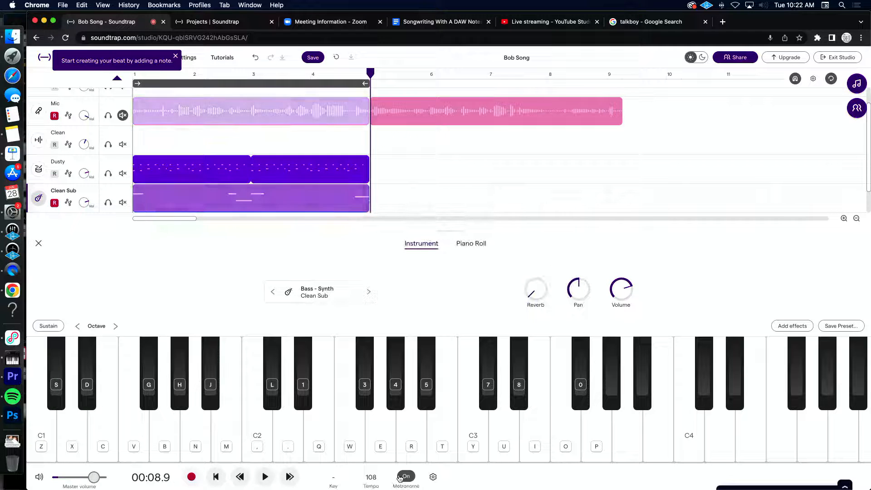
pyautogui.press('space')
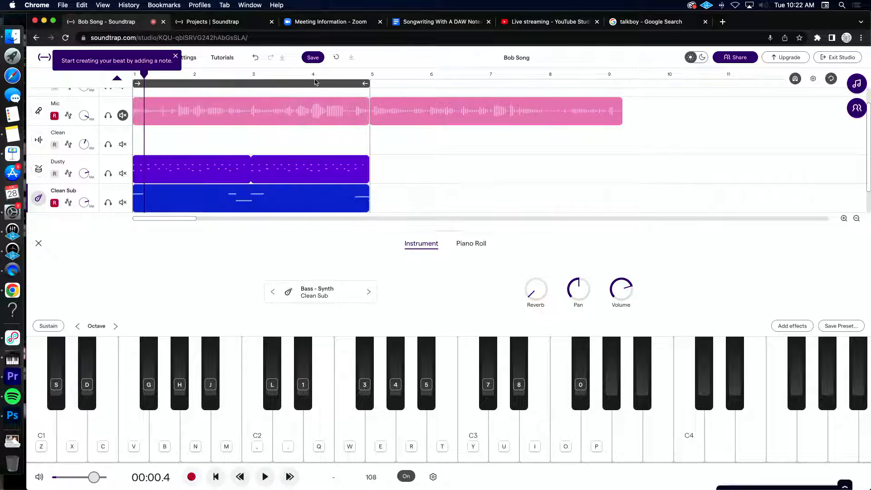
# Step: Turn off the cycle loop and extend the repeating Dusty drum pattern to about bar 8.7
pyautogui.click(315, 84)
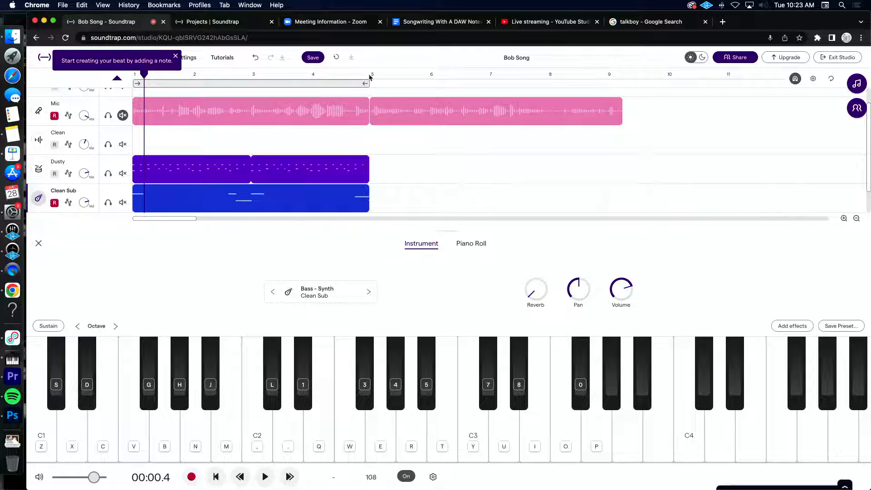
pyautogui.moveTo(365, 161); pyautogui.dragTo(591, 172)
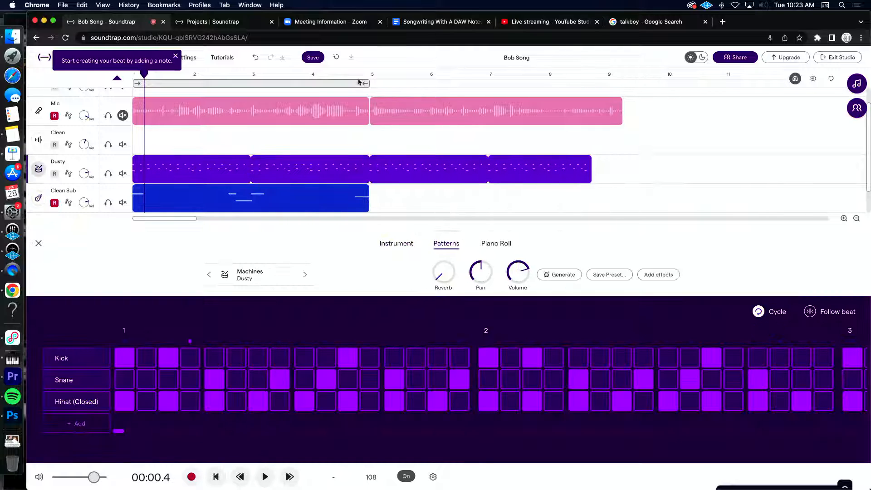
# Step: Record a second bass take on the Clean Sub track from bar 5 to about bar 13 and quantize it to 1/16
pyautogui.press('r')
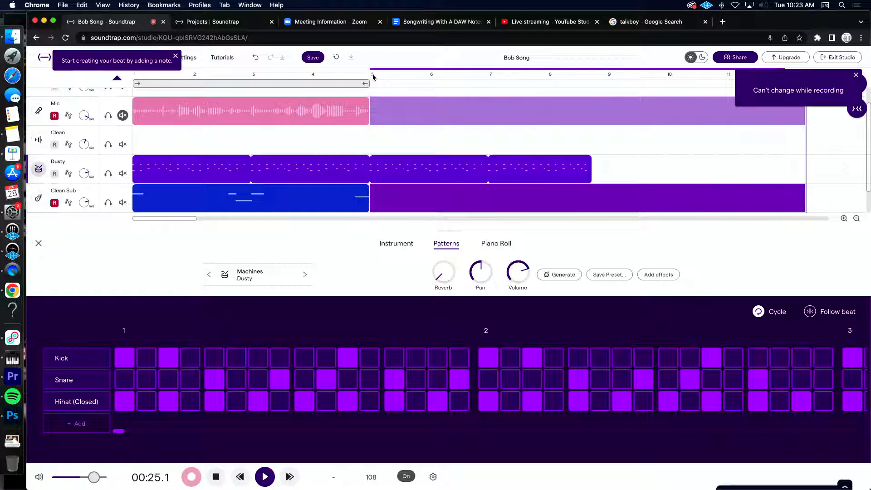
pyautogui.press('space')
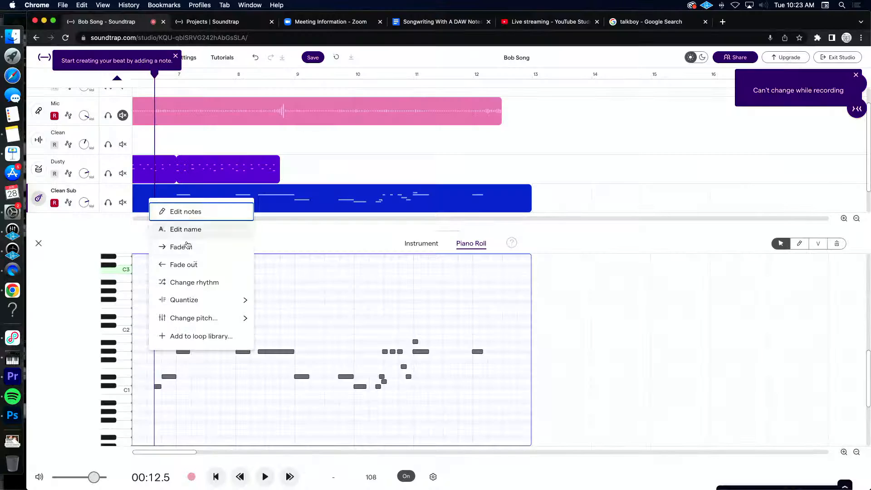
pyautogui.moveTo(210, 303)
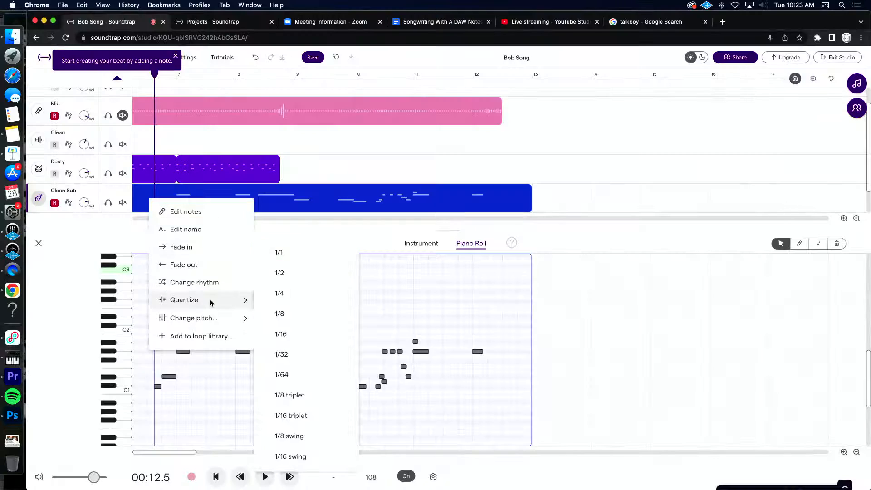
pyautogui.click(280, 333)
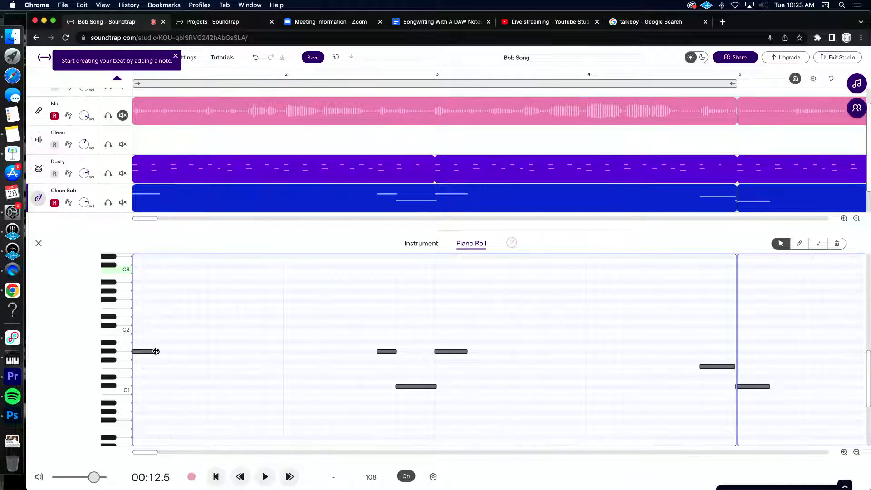
# Step: Lengthen the first bass note in bar 1 of the Clean Sub track to about one beat
pyautogui.scroll(5, 155, 351)
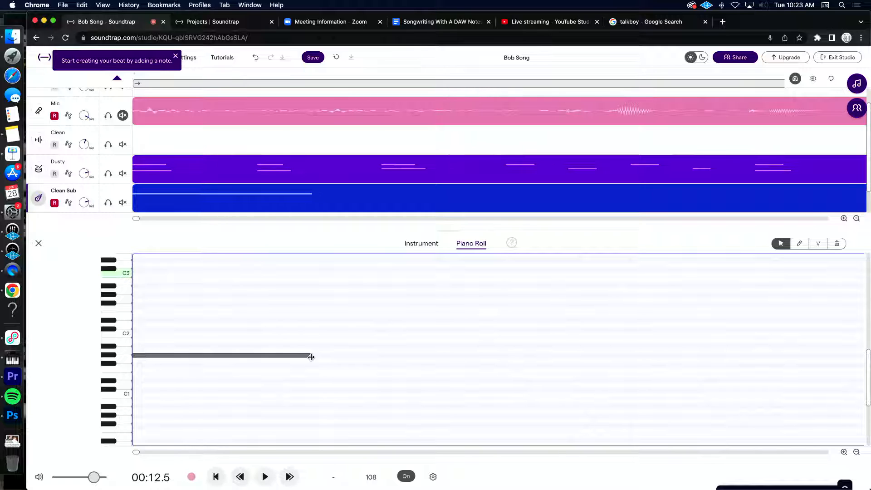
pyautogui.click(311, 357)
pyautogui.scroll(-5, 377, 340)
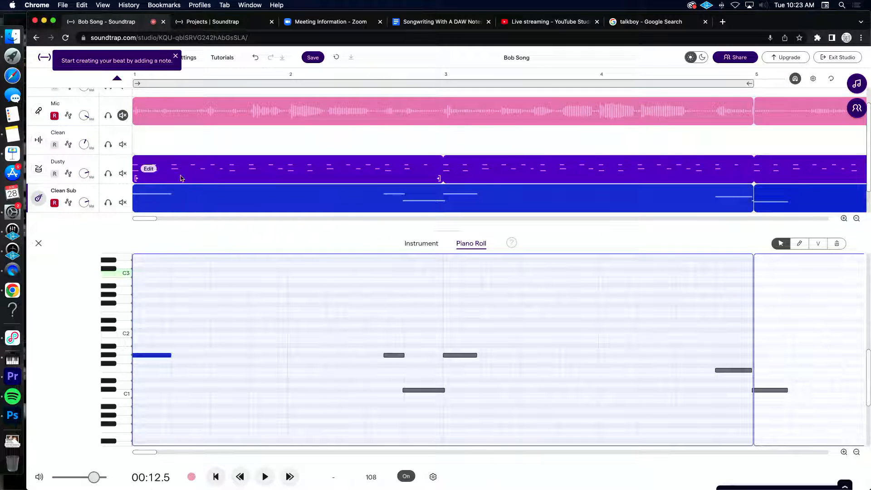
# Step: Play the song from the start and lengthen the bass note at bar 3 to about one beat
pyautogui.click(216, 477)
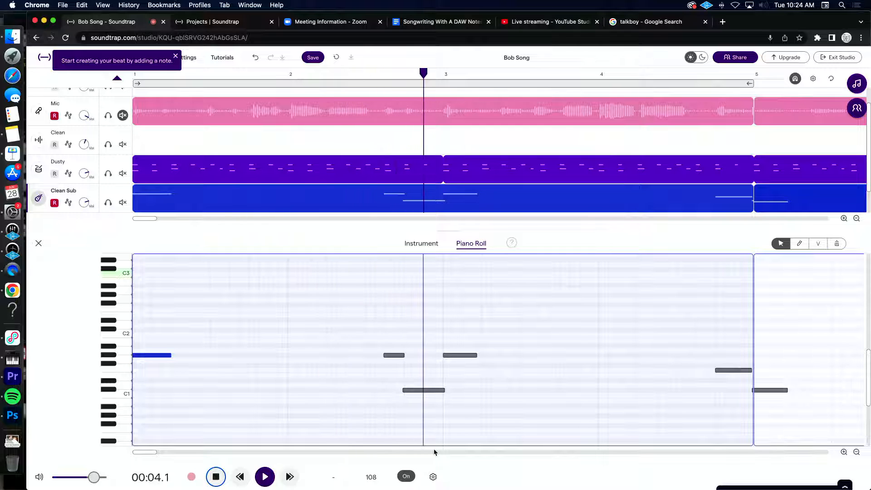
pyautogui.press('space')
pyautogui.moveTo(476, 355); pyautogui.dragTo(482, 357)
pyautogui.hscroll(5, 479, 359)
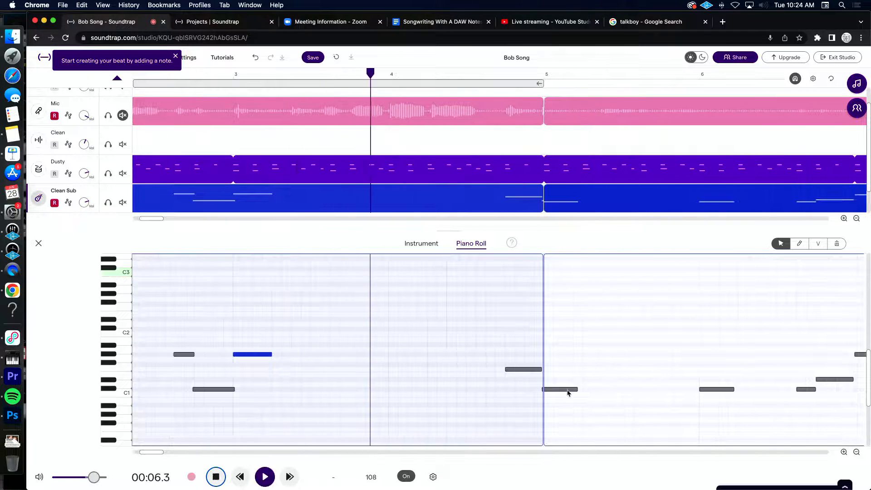
# Step: Turn off the metronome and follow the bass notes in playback, stopping at bar 11
pyautogui.click(406, 476)
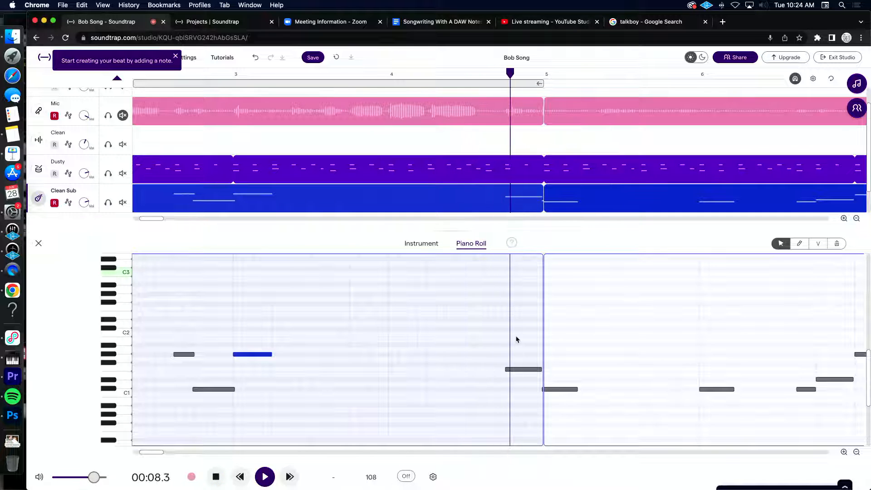
pyautogui.hscroll(10, 516, 339)
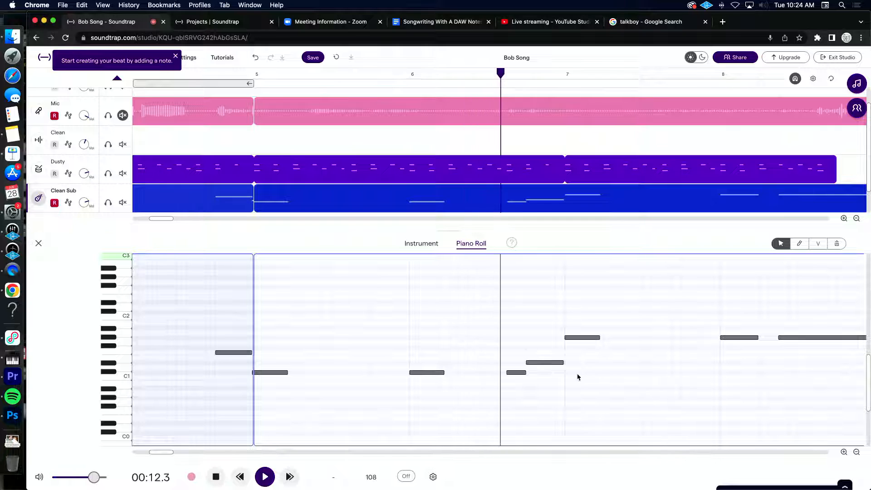
pyautogui.hscroll(10, 577, 377)
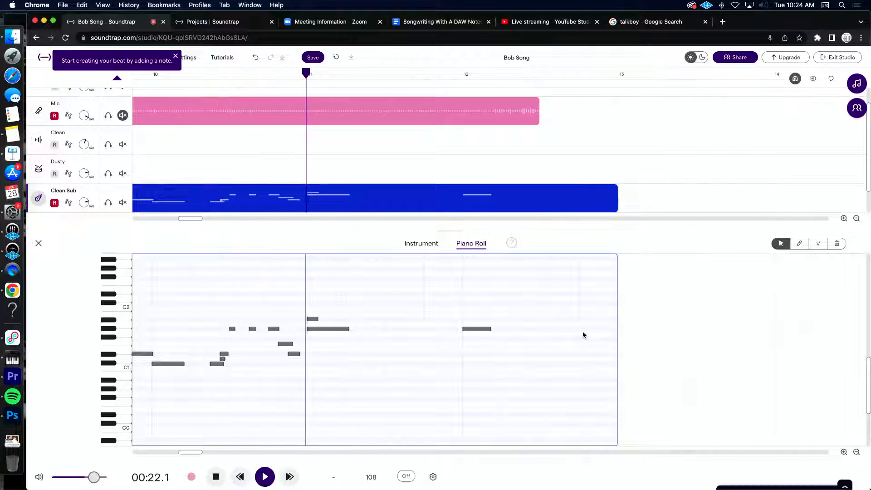
pyautogui.press('space')
# Step: Delete two short stray bass notes: the one above the long note at bar 11 and the one overlapping its neighbours midway through bar 10
pyautogui.click(311, 319)
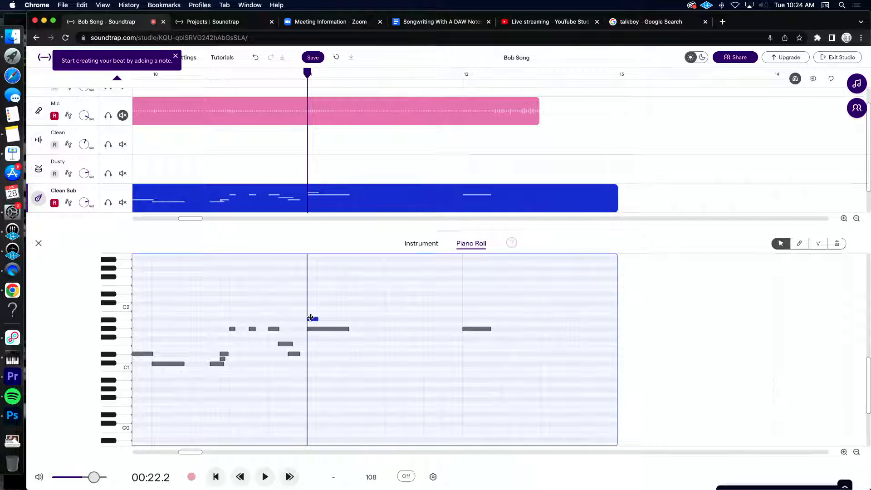
pyautogui.click(312, 327)
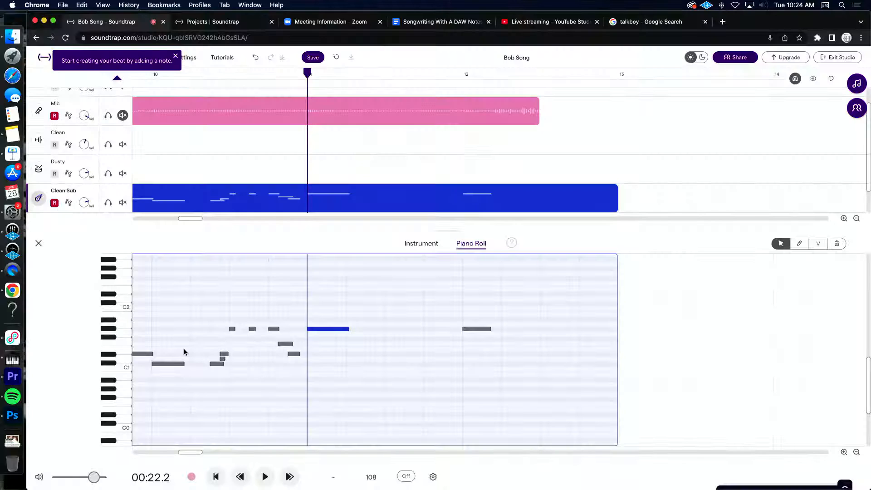
pyautogui.scroll(3, 184, 352)
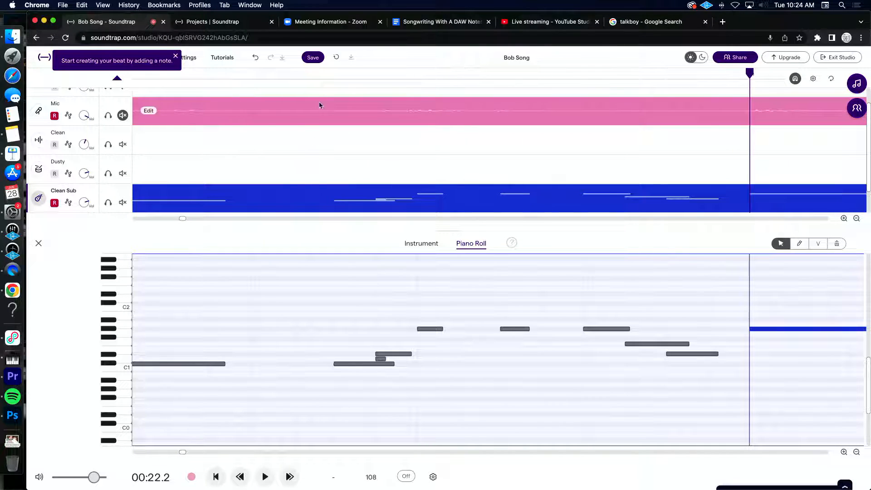
pyautogui.click(340, 76)
pyautogui.press('space')
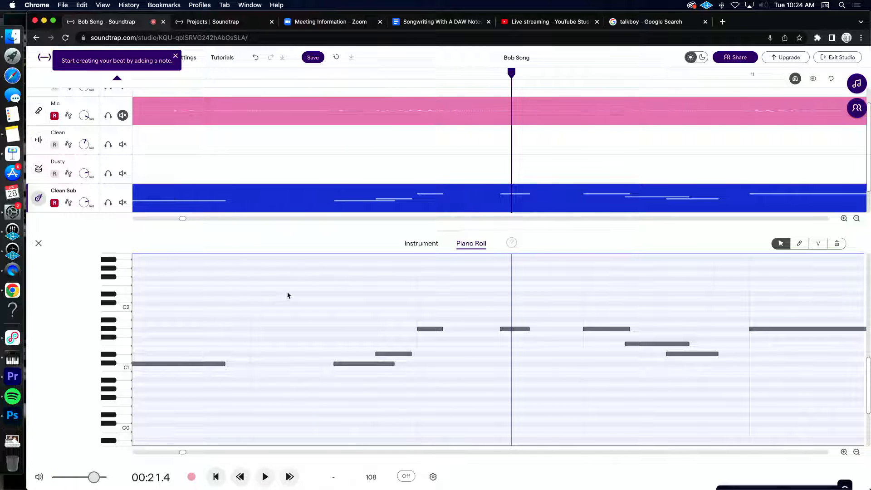
# Step: Close the note editor, extend the repeating Dusty drum pattern to about bar 12.8, and return the playhead to the start
pyautogui.scroll(-4, 287, 295)
pyautogui.click(38, 244)
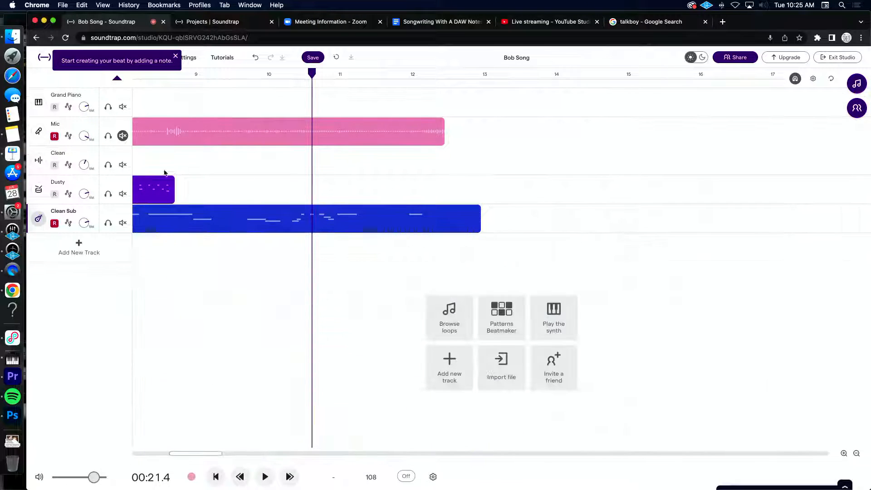
pyautogui.moveTo(169, 186); pyautogui.dragTo(449, 179)
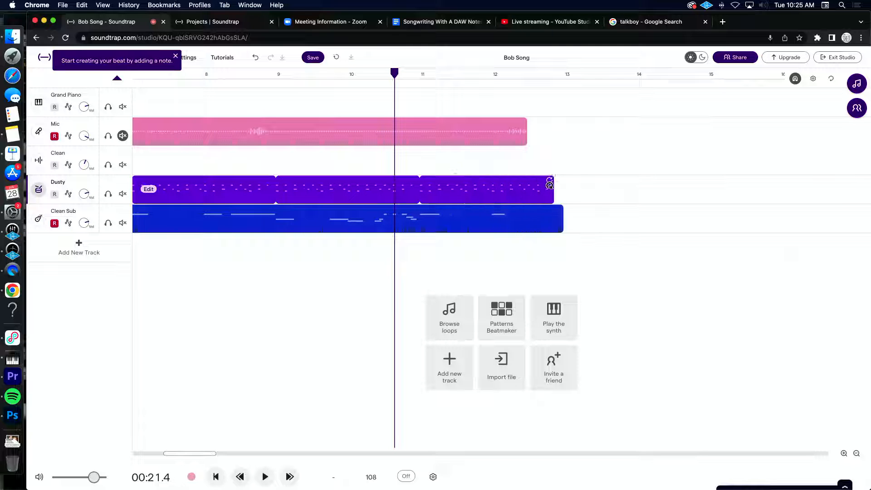
pyautogui.click(215, 477)
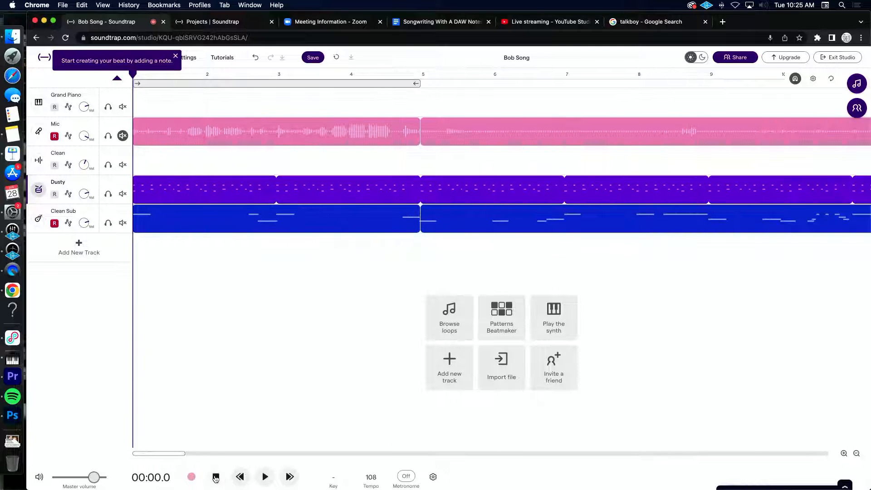
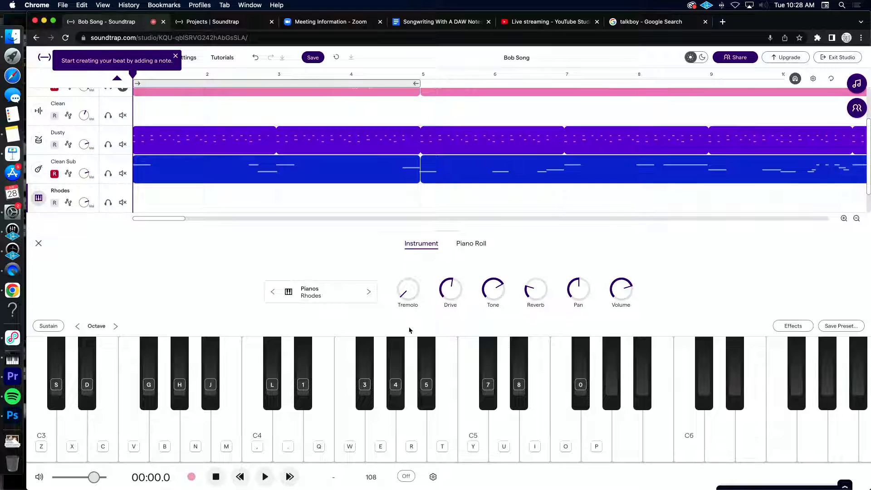
# Step: Arm the Rhodes track and reduce its Drive slightly, closing the instrument panel
pyautogui.press('z')
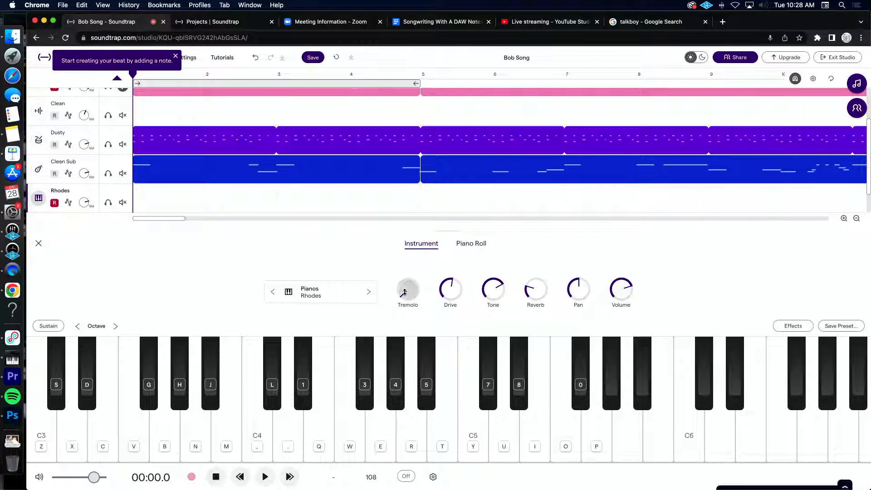
pyautogui.moveTo(417, 217)
pyautogui.mouseDown()
pyautogui.moveTo(422, 207)
pyautogui.moveTo(419, 230)
pyautogui.mouseUp()
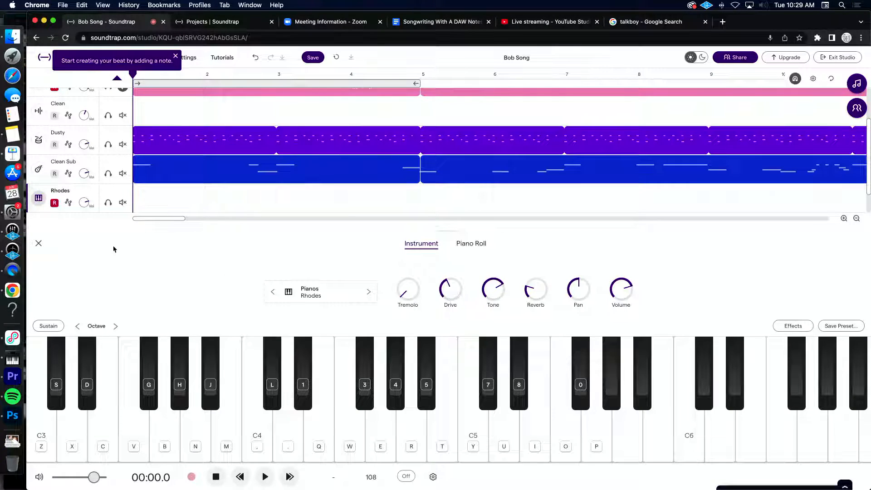
pyautogui.click(39, 244)
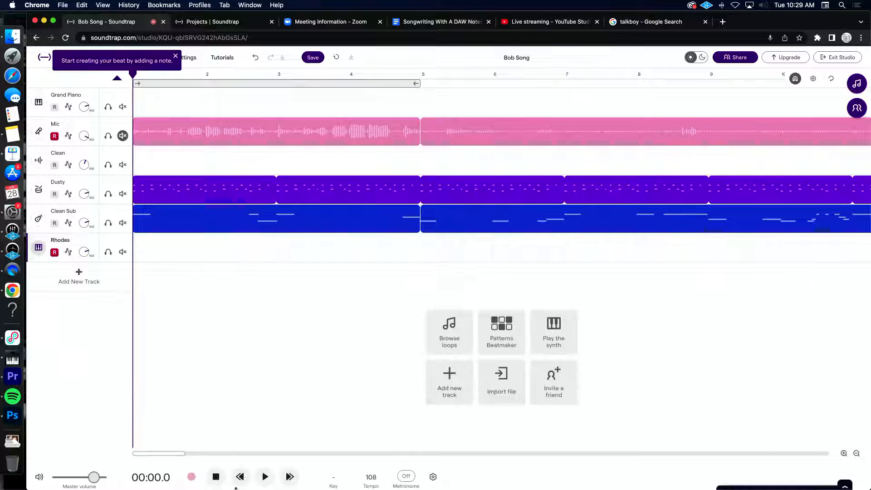
# Step: Record a Rhodes chord part over the drums and bass from the song's start to about bar 7.5
pyautogui.click(304, 83)
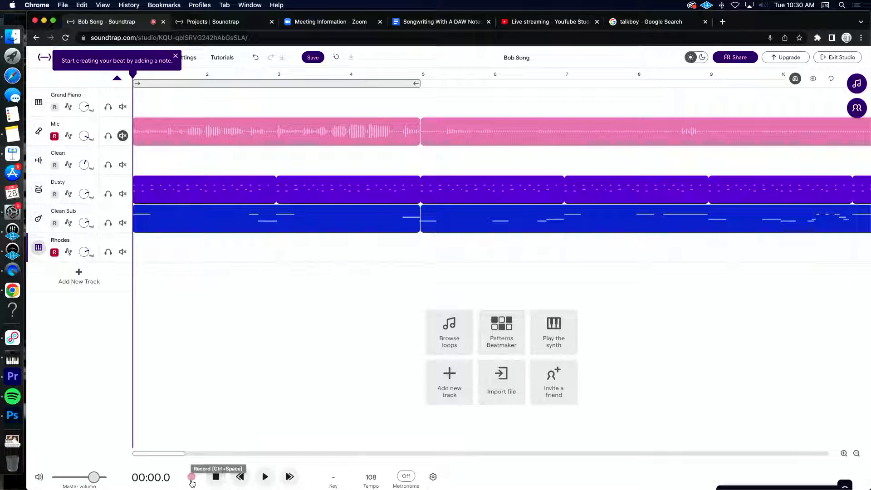
pyautogui.click(192, 477)
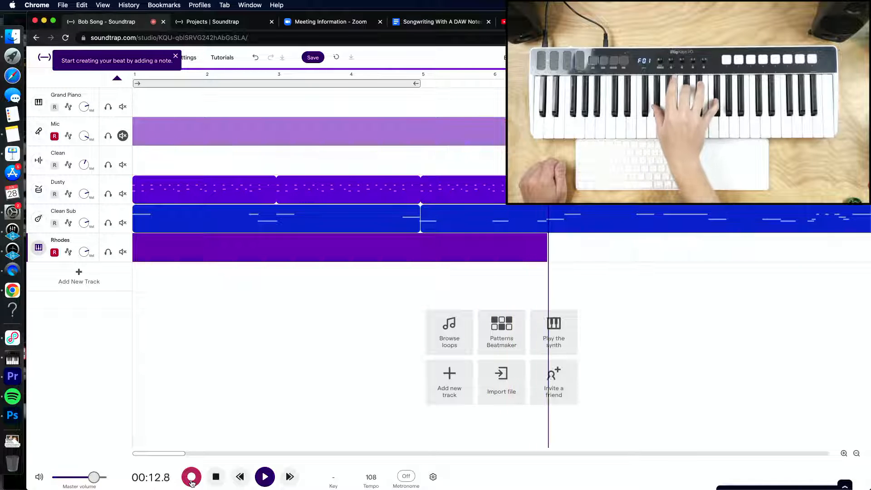
pyautogui.press('space')
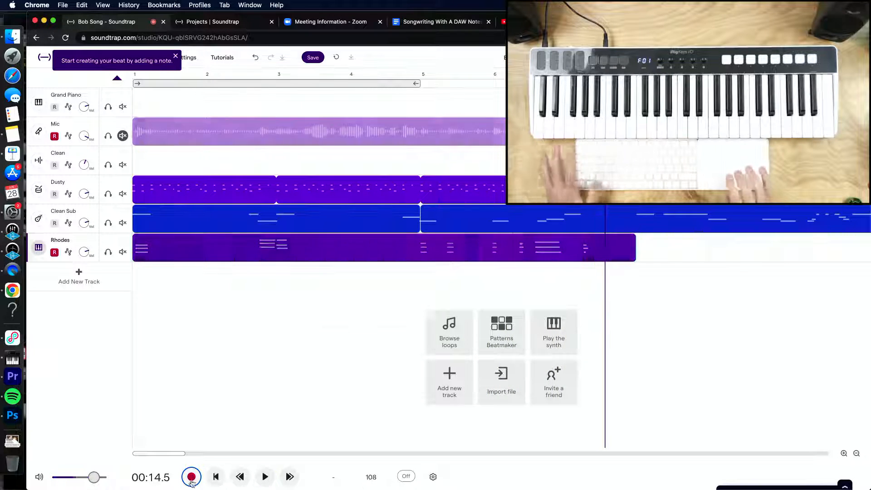
# Step: Quantize the recorded Rhodes region, trim its end to bar 7, and open its notes in the piano roll
pyautogui.rightClick(150, 249)
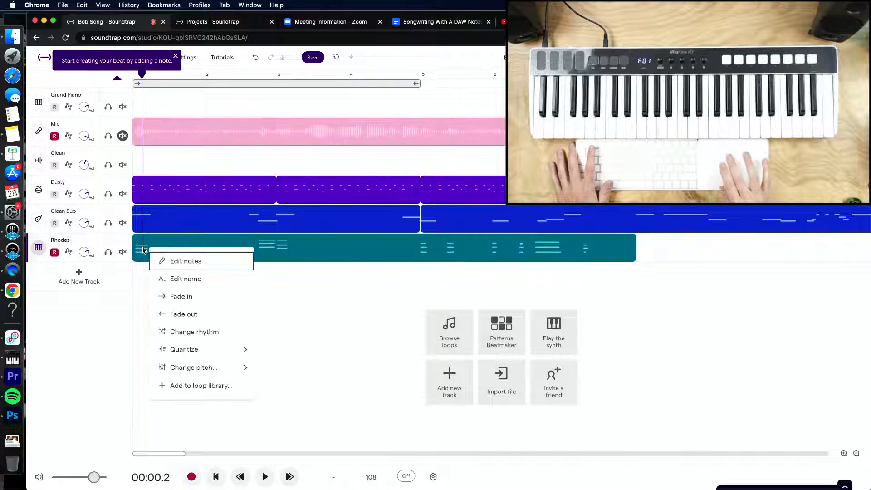
pyautogui.moveTo(200, 358)
pyautogui.click(280, 334)
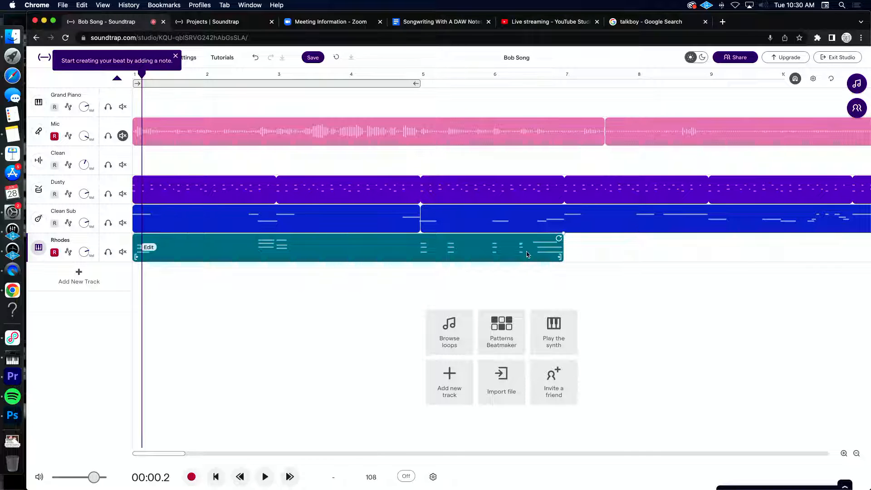
pyautogui.doubleClick(528, 254)
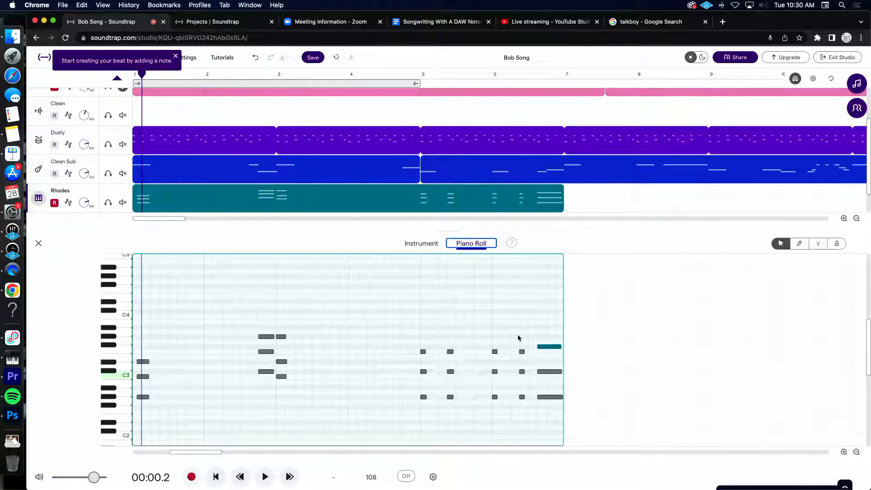
# Step: Record the remaining Rhodes chords from bar 7 to about bar 12.8 and close the note editor
pyautogui.scroll(-5, 519, 338)
pyautogui.click(401, 75)
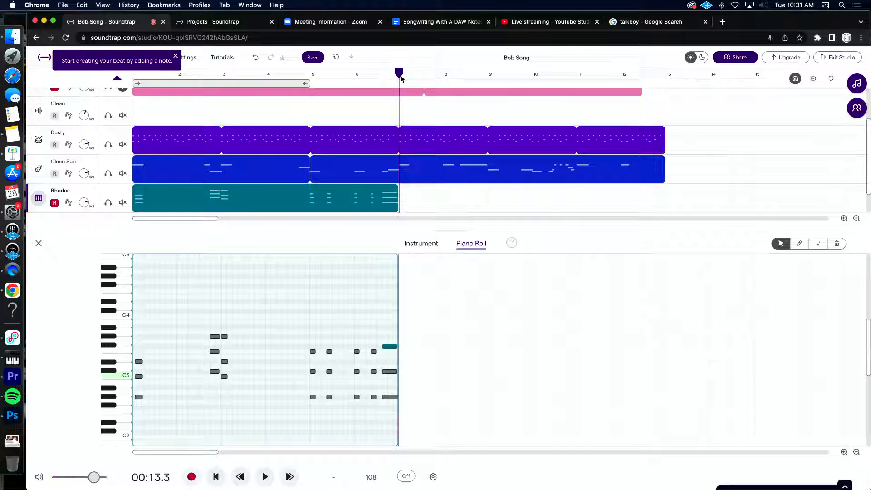
pyautogui.press('r')
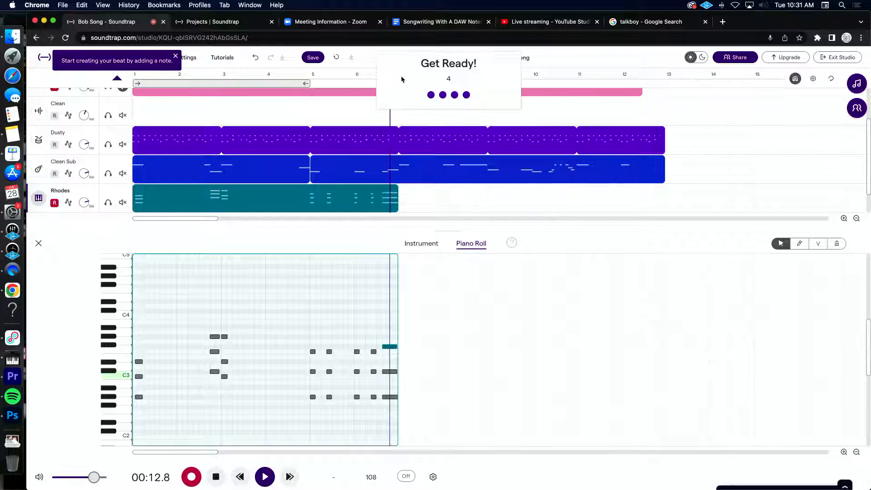
pyautogui.press('space')
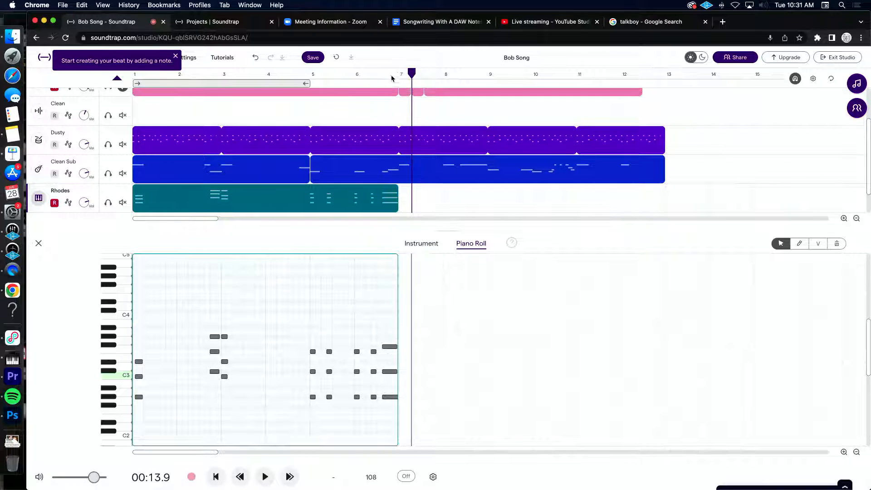
pyautogui.press('r')
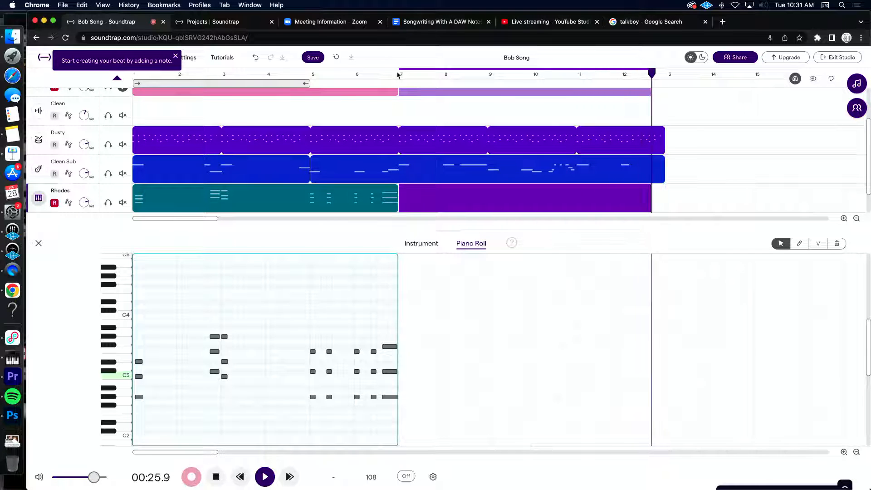
pyautogui.press('space')
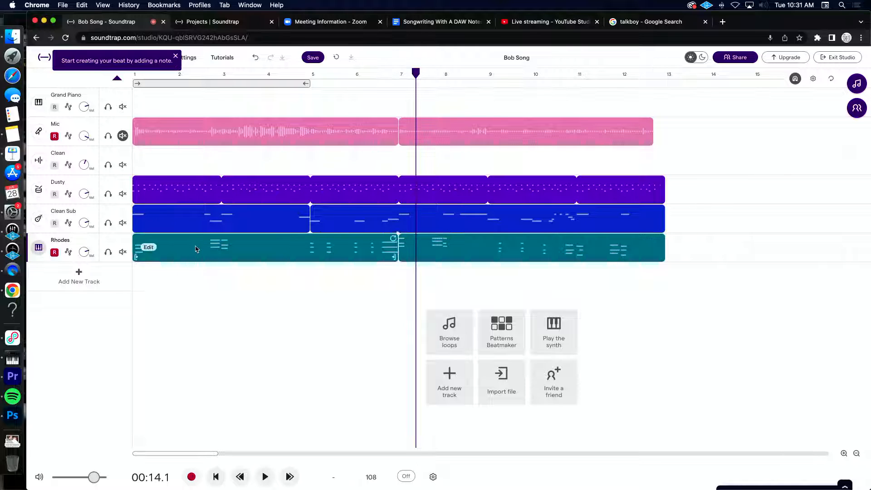
# Step: Merge the two Rhodes regions into one, and do the same with the two Clean Sub regions
pyautogui.click(217, 161)
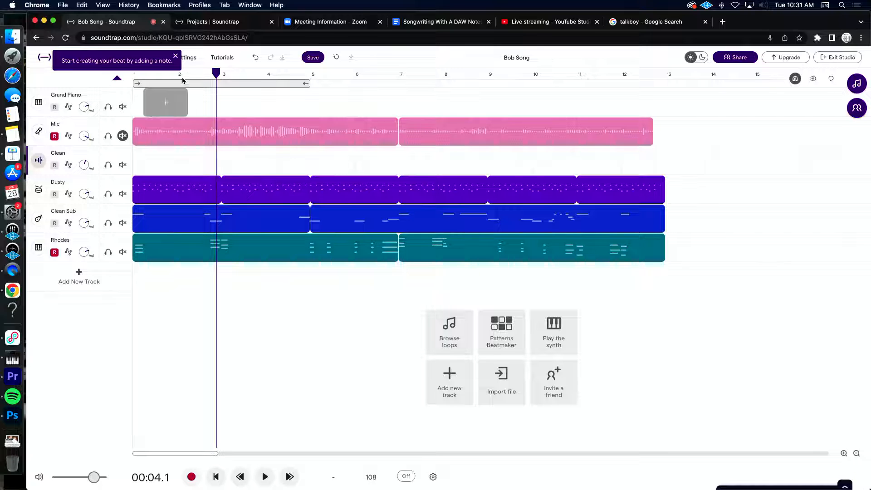
pyautogui.click(176, 57)
pyautogui.click(152, 57)
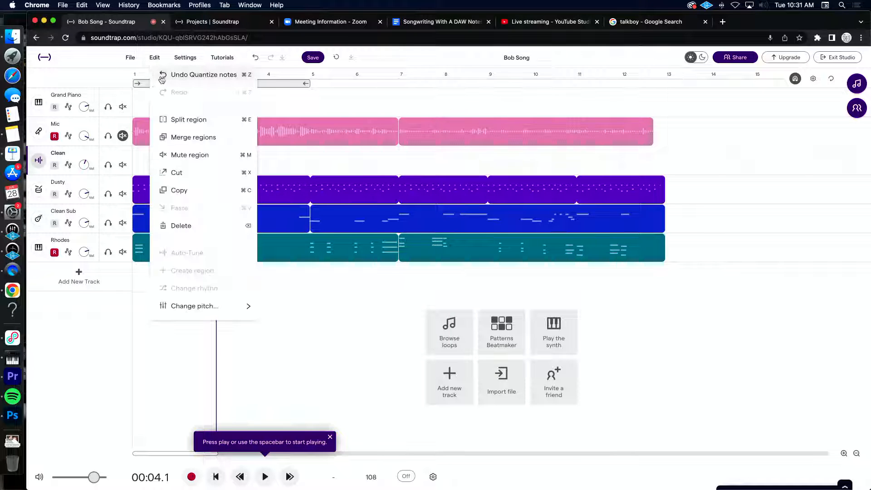
pyautogui.click(175, 138)
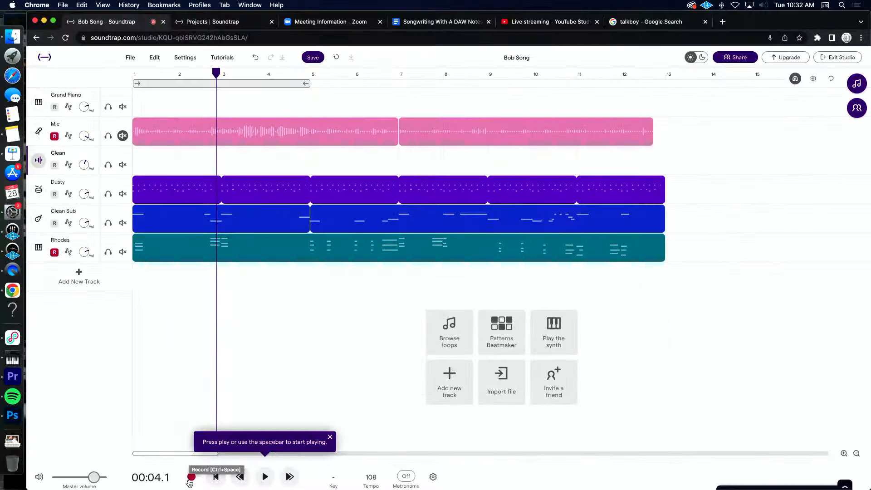
pyautogui.click(704, 227)
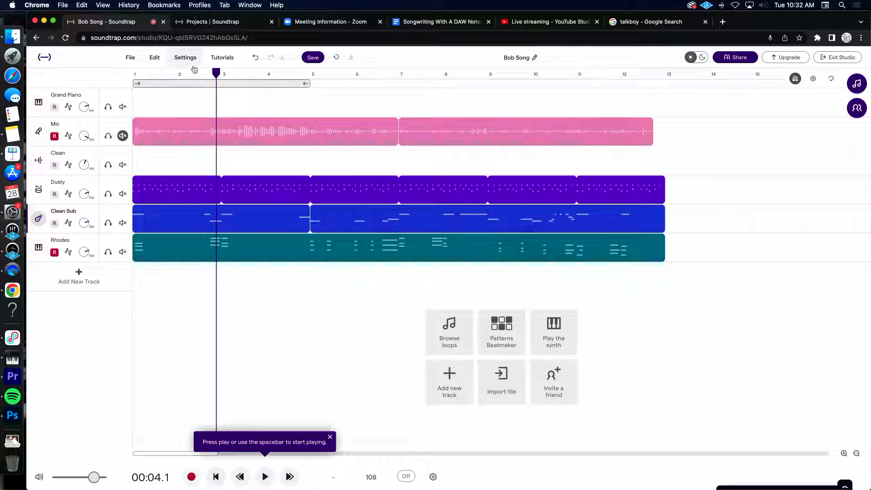
pyautogui.click(146, 60)
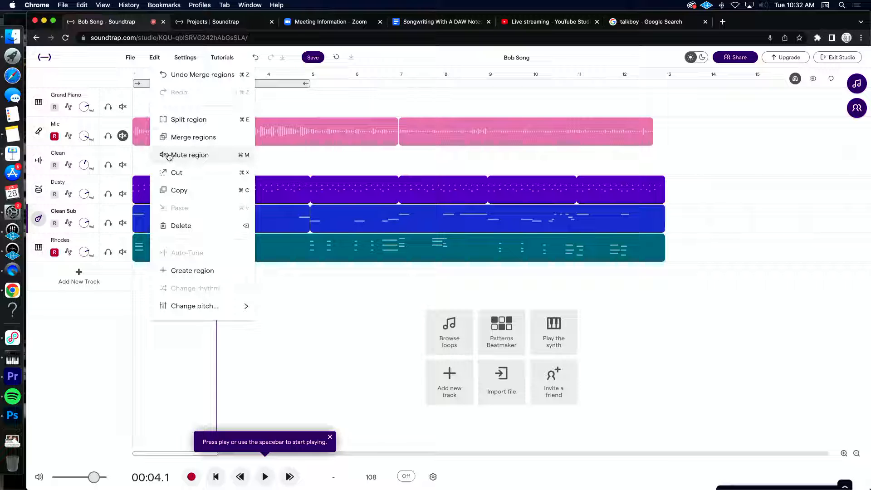
pyautogui.click(193, 137)
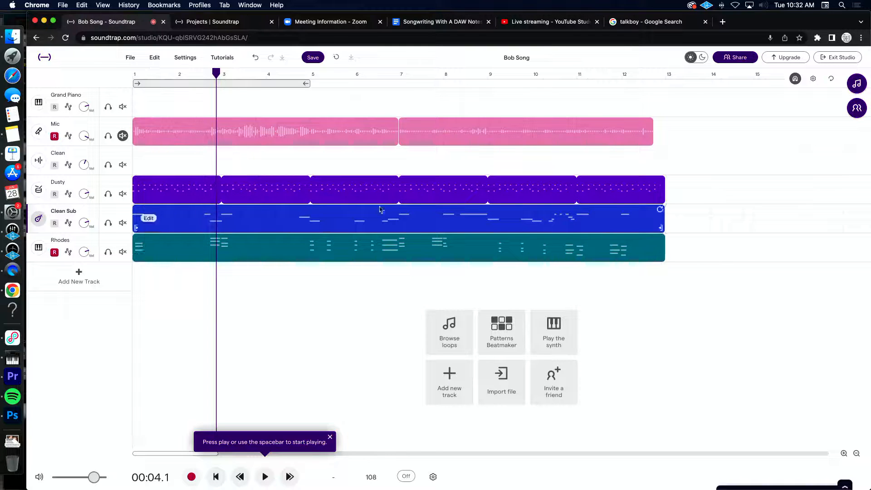
# Step: Loop the Dusty, Clean Sub and Rhodes regions together out to about bar 60.5
pyautogui.moveTo(687, 250); pyautogui.dragTo(414, 176)
pyautogui.scroll(-5, 414, 177)
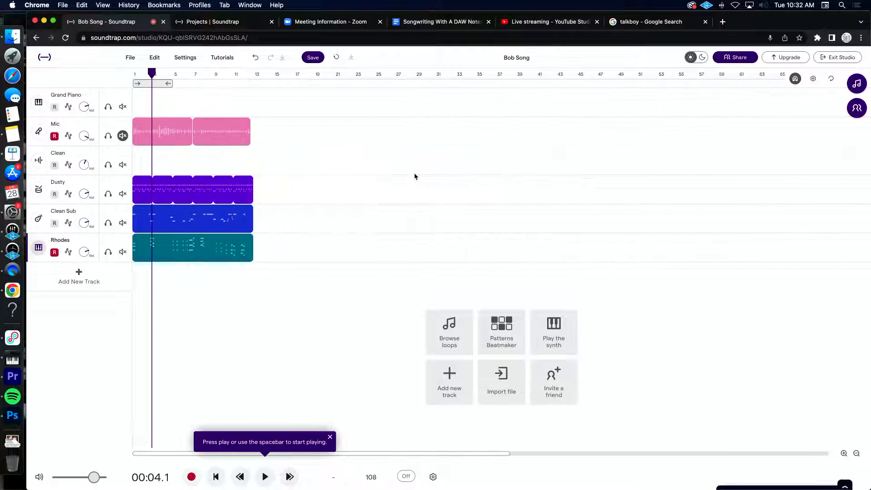
pyautogui.moveTo(250, 181); pyautogui.dragTo(714, 218)
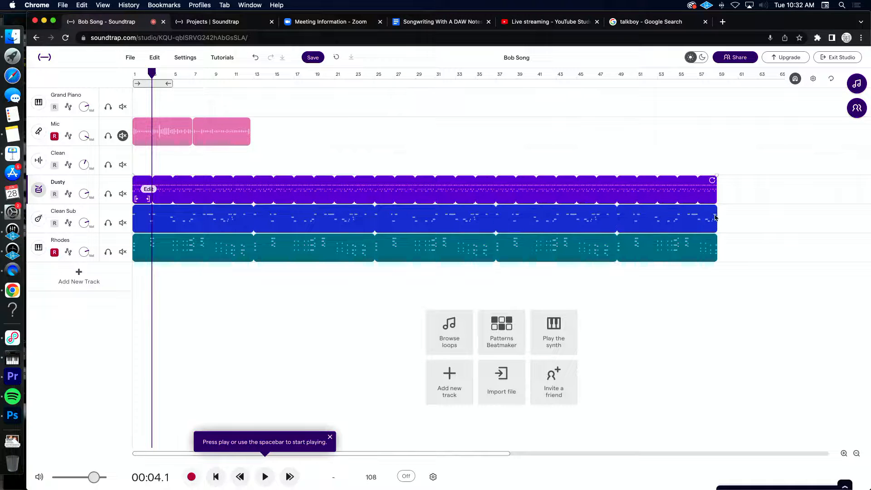
pyautogui.moveTo(715, 182)
pyautogui.mouseDown()
pyautogui.moveTo(783, 184)
pyautogui.moveTo(727, 193)
pyautogui.mouseUp()
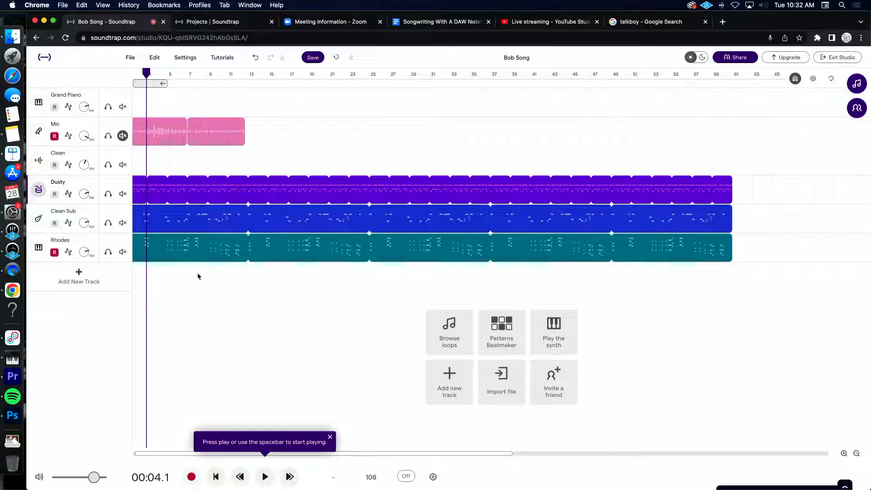
pyautogui.hscroll(-1, 245, 278)
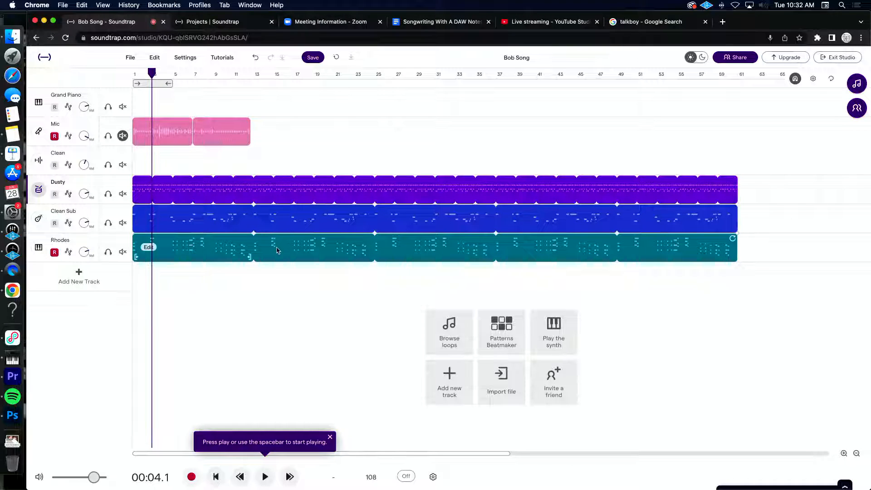
pyautogui.scroll(-5, 277, 250)
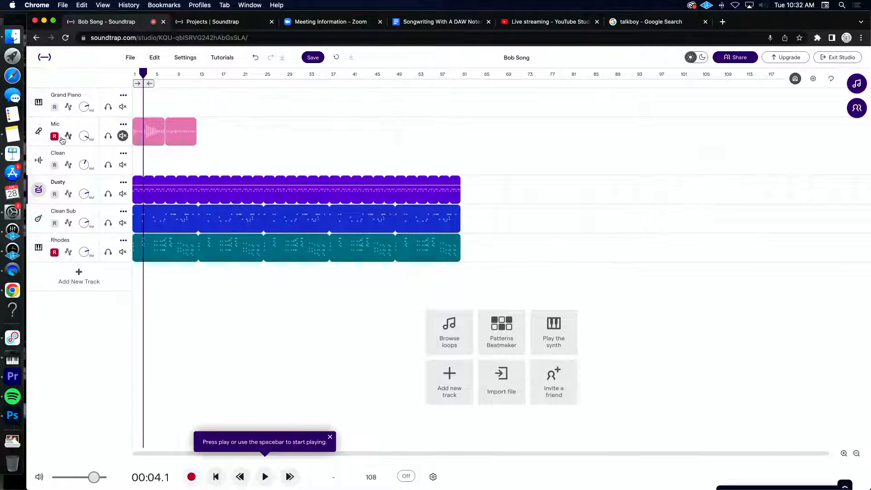
# Step: Unmute the Mic track and delete its two recordings, leaving Rhodes disarmed for recording
pyautogui.click(123, 137)
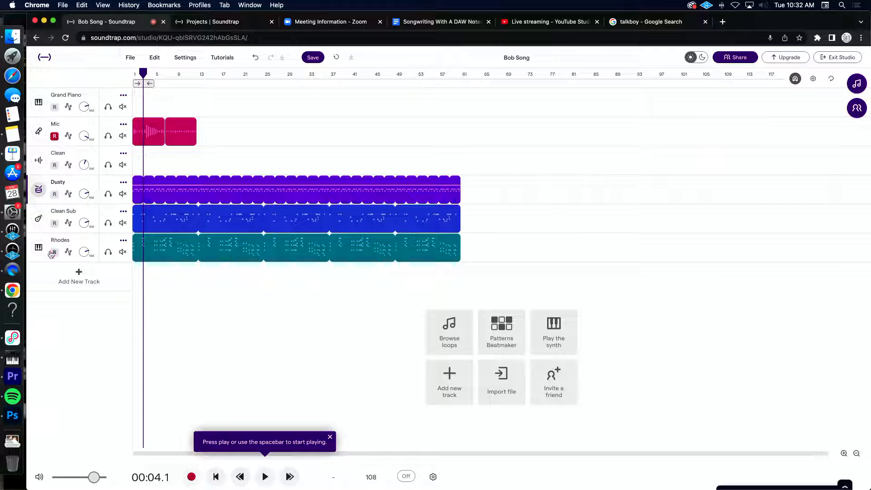
pyautogui.click(169, 140)
pyautogui.press('Delete')
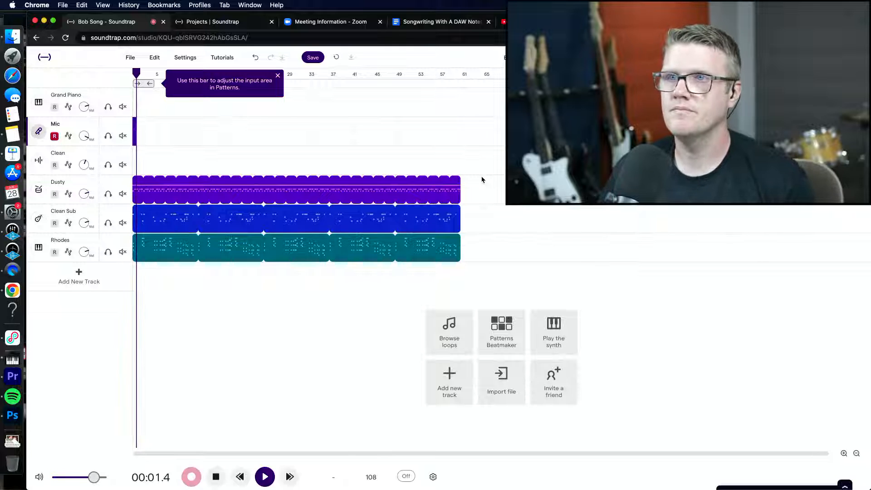
# Step: Move the opening Rhodes chord back to the exact start of bar 1 and play the song from there
pyautogui.doubleClick(172, 247)
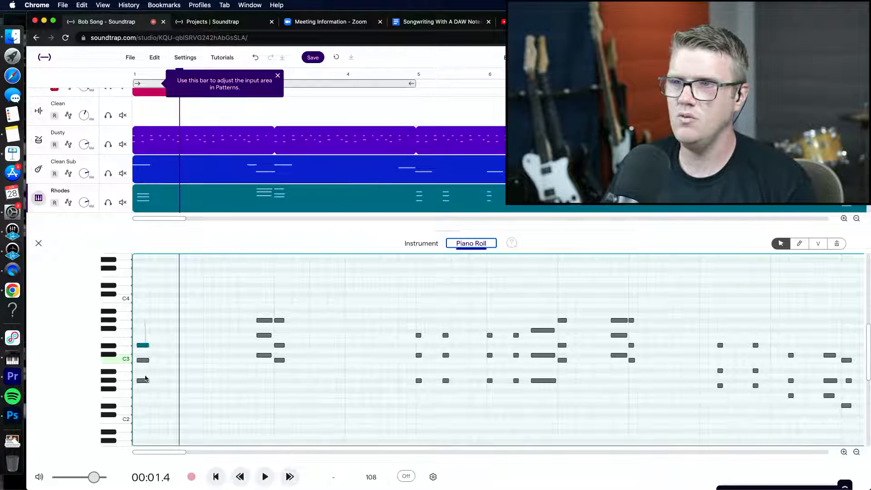
pyautogui.moveTo(142, 382); pyautogui.dragTo(134, 382)
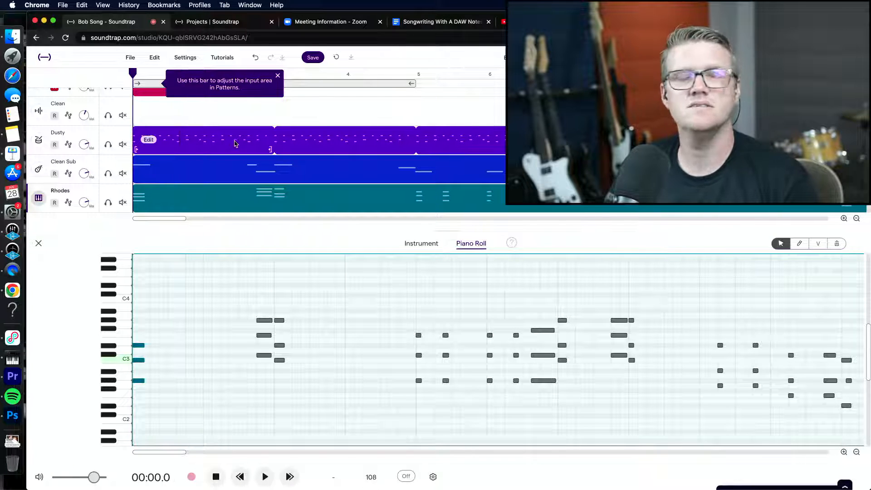
pyautogui.press('space')
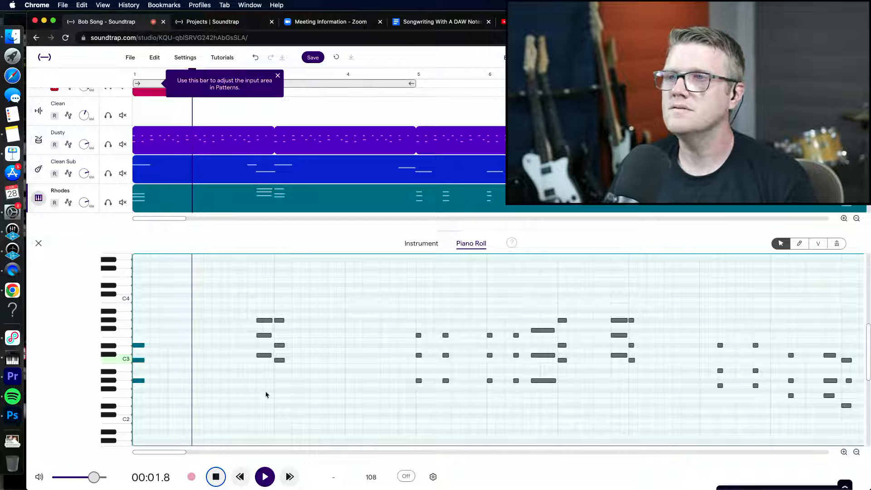
# Step: Follow the Rhodes chords in playback past bar 11, and align the late middle note of the bar 11 chord with the bar's start
pyautogui.scroll(5, 277, 358)
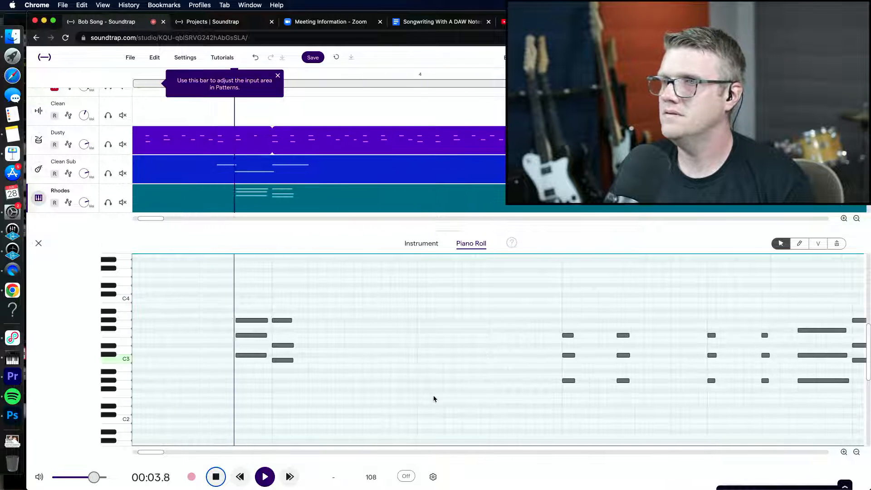
pyautogui.hscroll(3, 433, 398)
pyautogui.scroll(-5, 433, 398)
pyautogui.hscroll(-3, 433, 398)
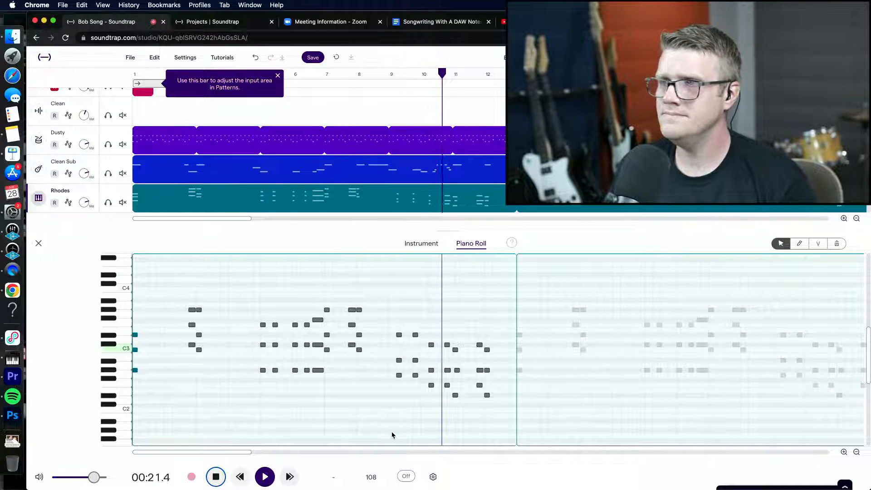
pyautogui.press('space')
pyautogui.scroll(10, 462, 384)
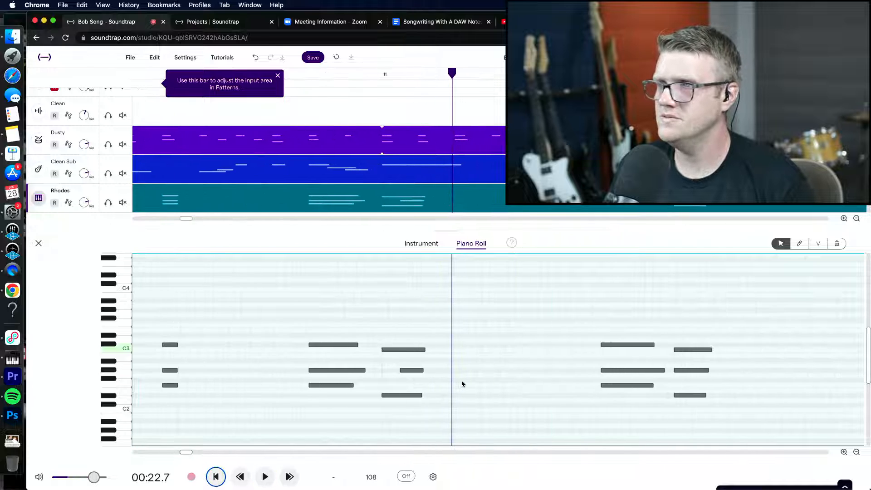
pyautogui.click(405, 371)
pyautogui.scroll(-8, 383, 390)
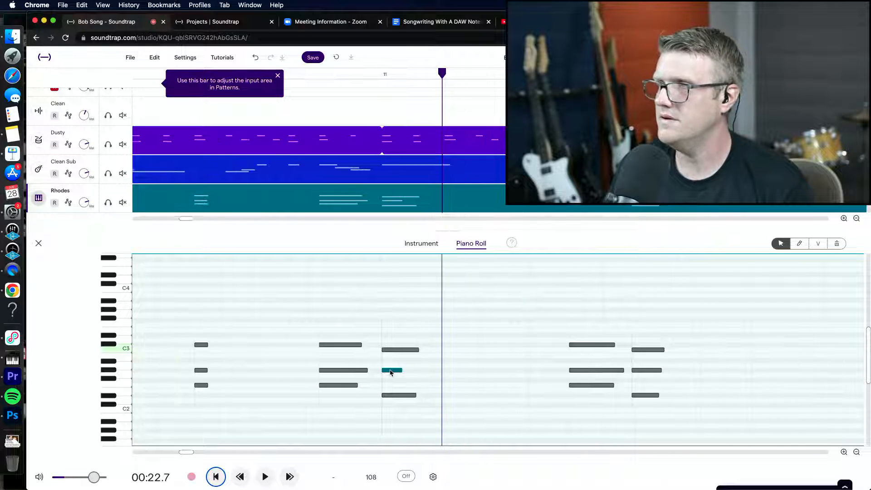
# Step: Record a Mic take from the song's start to about bar 14.3
pyautogui.click(216, 477)
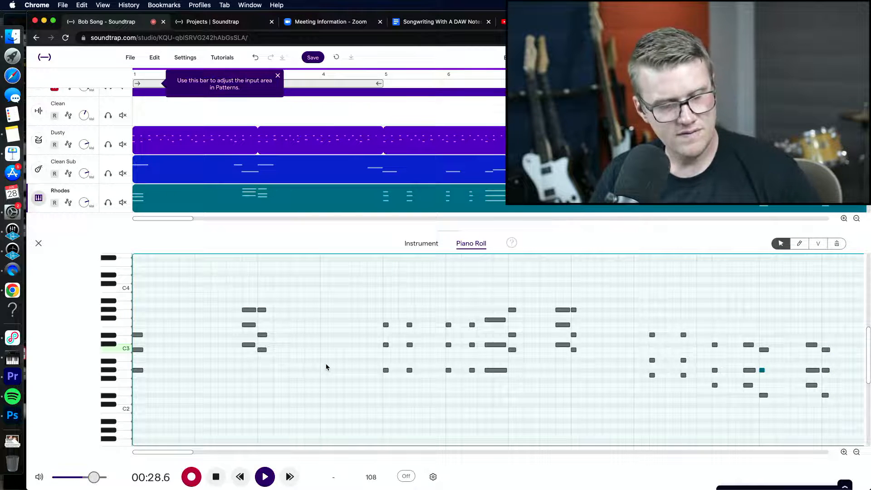
pyautogui.press('space')
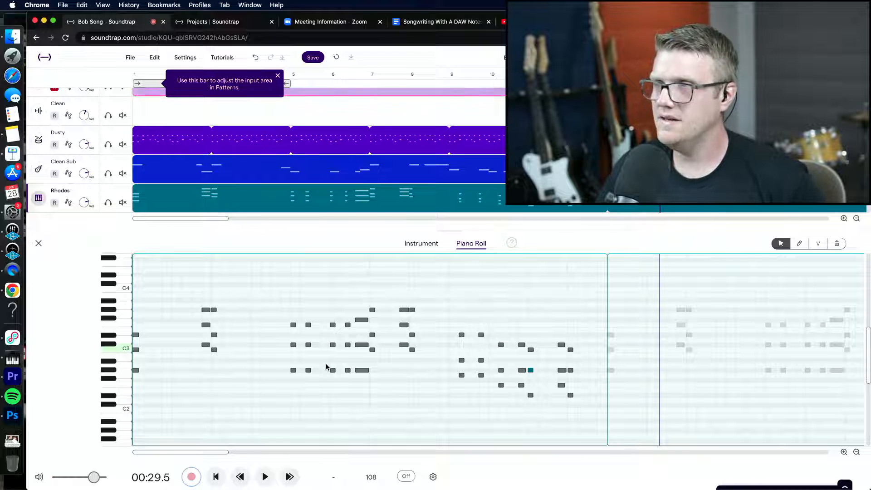
pyautogui.scroll(2, 145, 146)
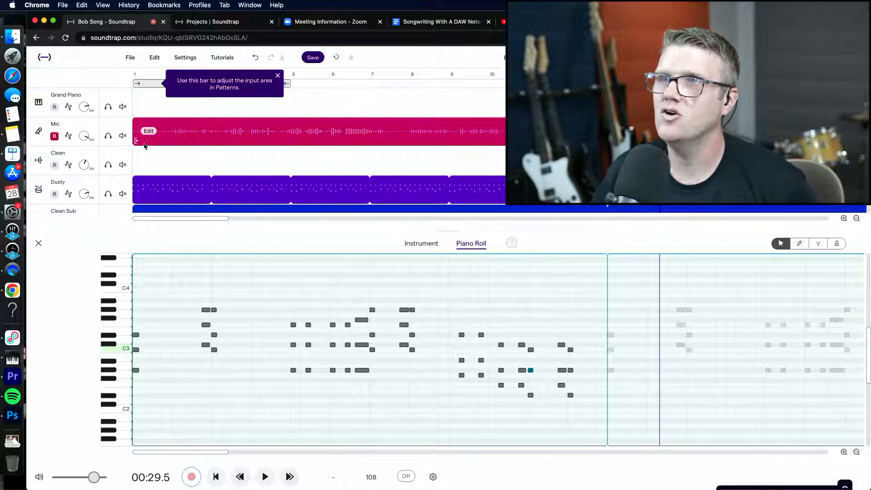
# Step: Dismiss the Patterns input-area hint and return the playhead to the start of the song
pyautogui.click(277, 76)
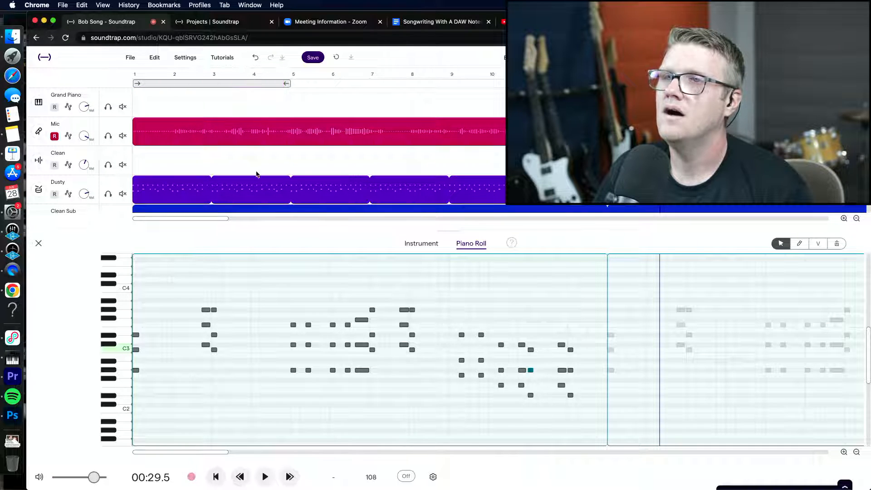
pyautogui.scroll(-2, 257, 173)
pyautogui.scroll(2, 258, 173)
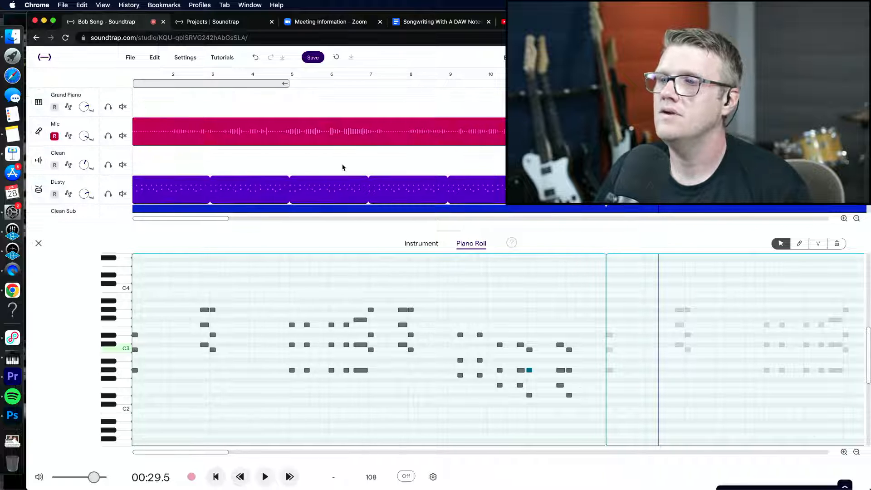
pyautogui.hscroll(-1, 342, 168)
pyautogui.click(217, 476)
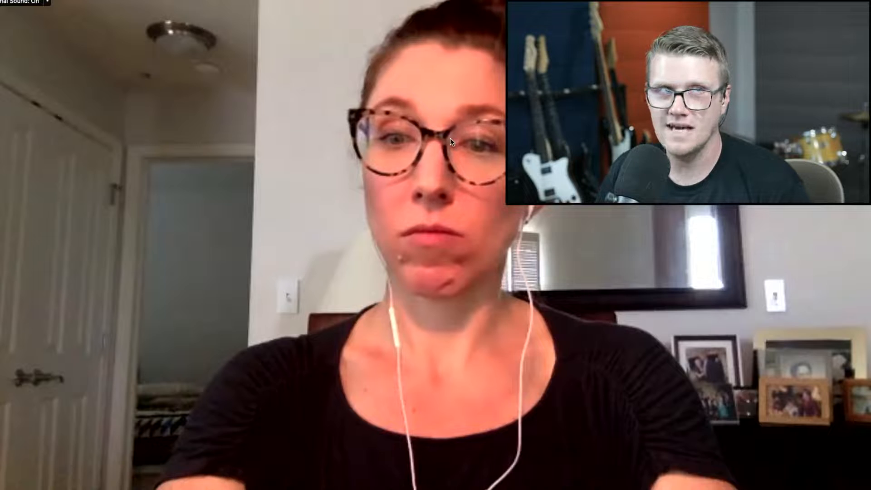